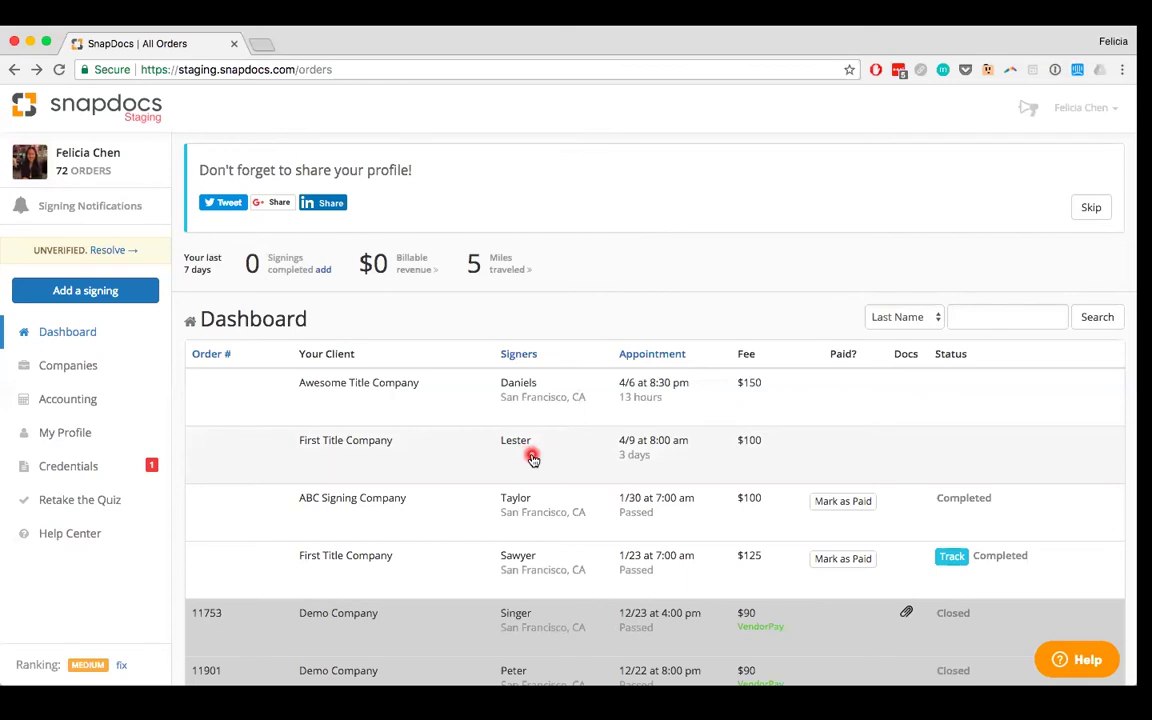
Step: Open the First Title Company order scheduled for April 9 at 8:00 am from the Dashboard
left_click(533, 458)
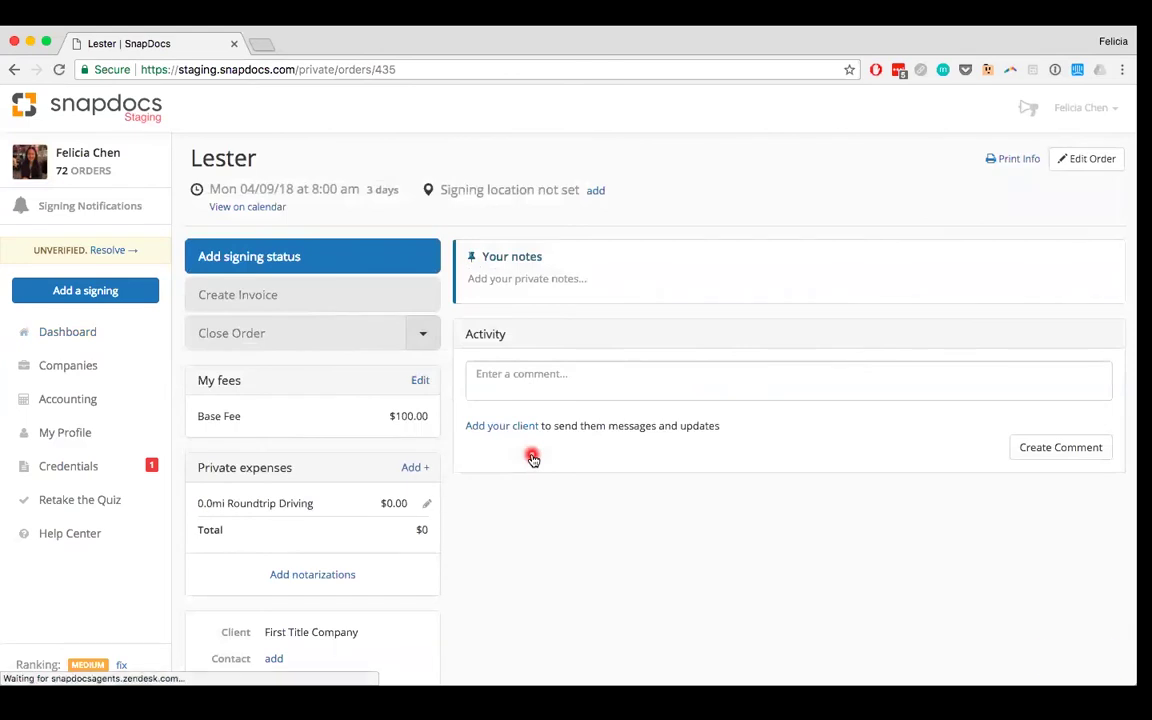
left_click(1103, 162)
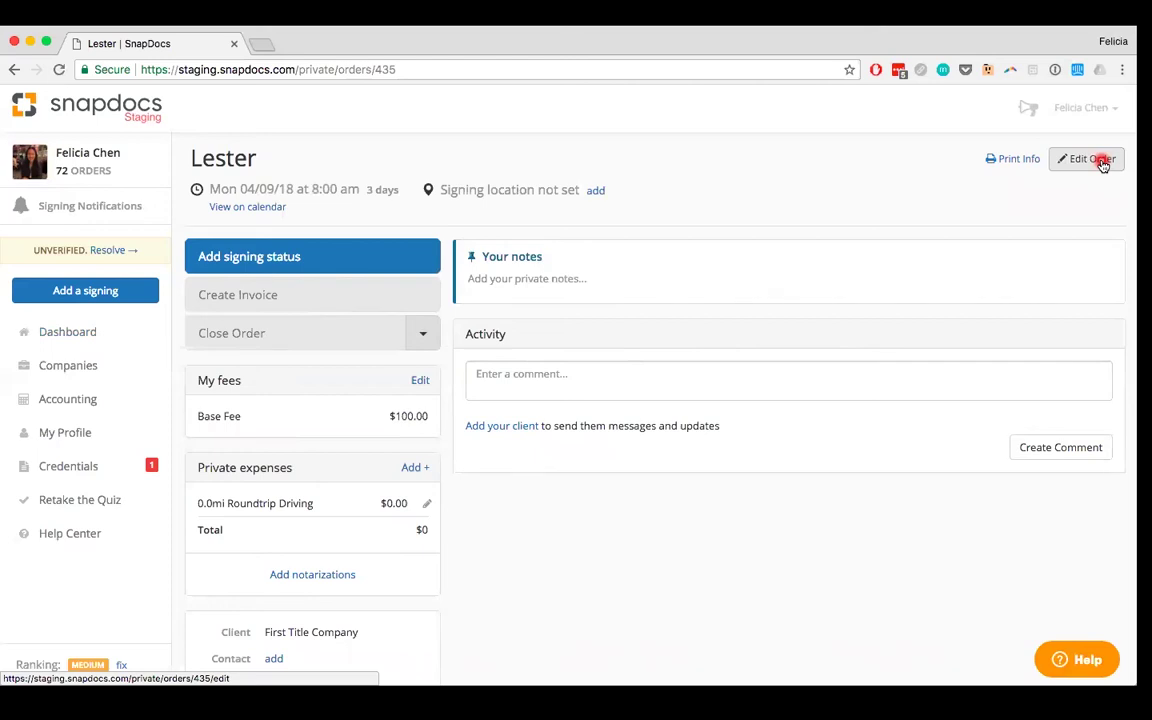
Step: Edit the order to April 9 at 9:00 am with Best Signing Service as client
left_click(1101, 161)
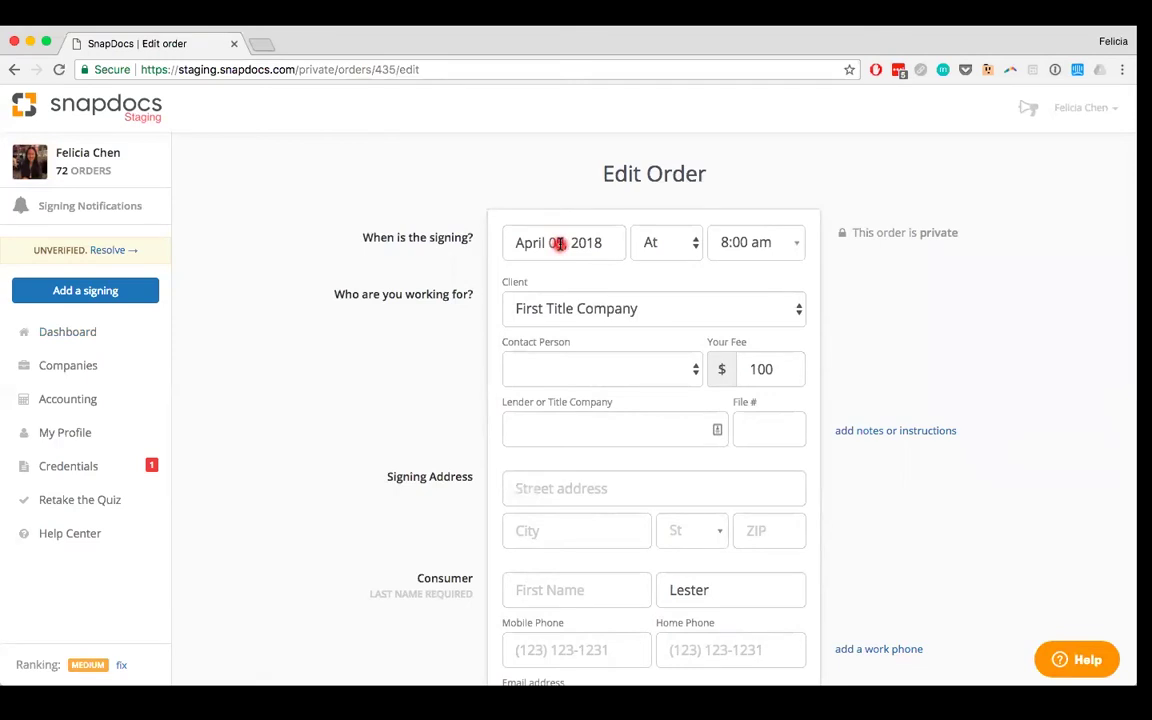
left_click(560, 243)
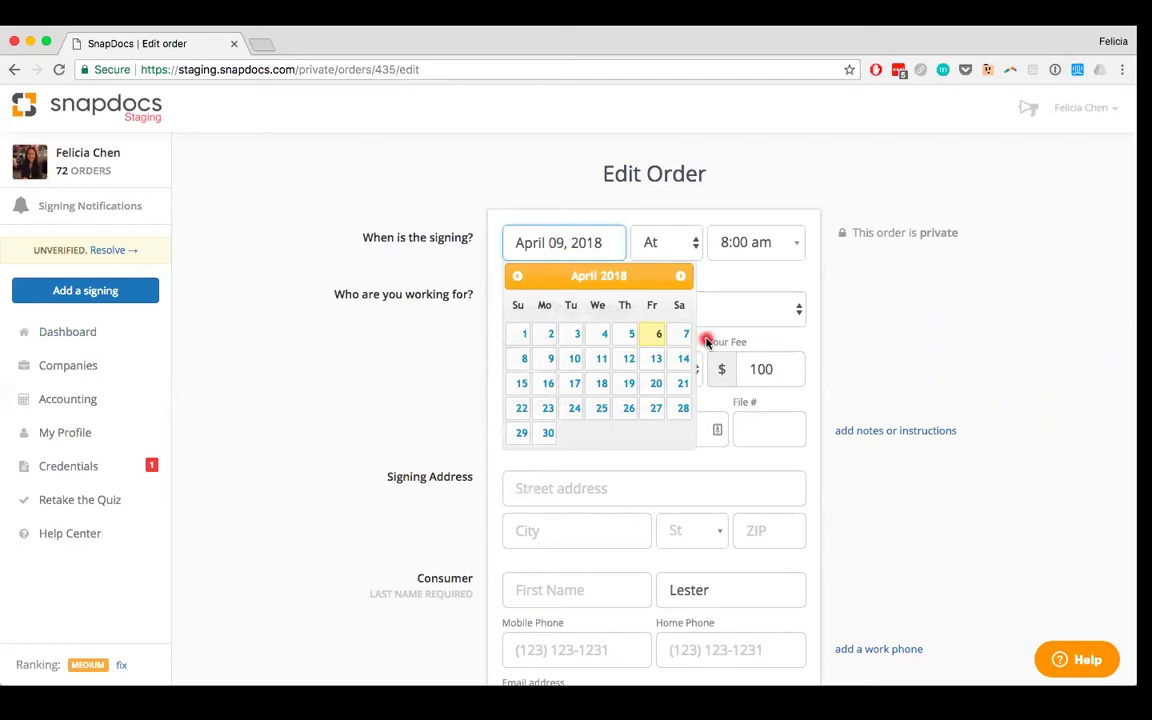
left_click(550, 358)
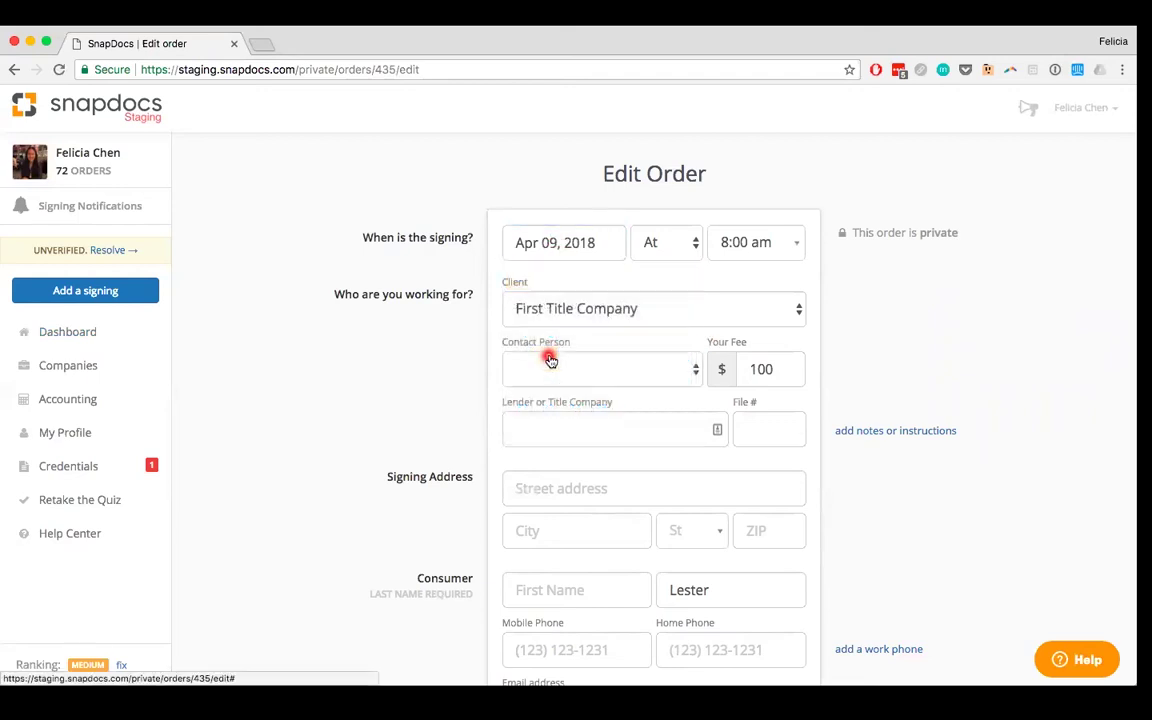
left_click(760, 245)
scroll(756, 400, "down", 3)
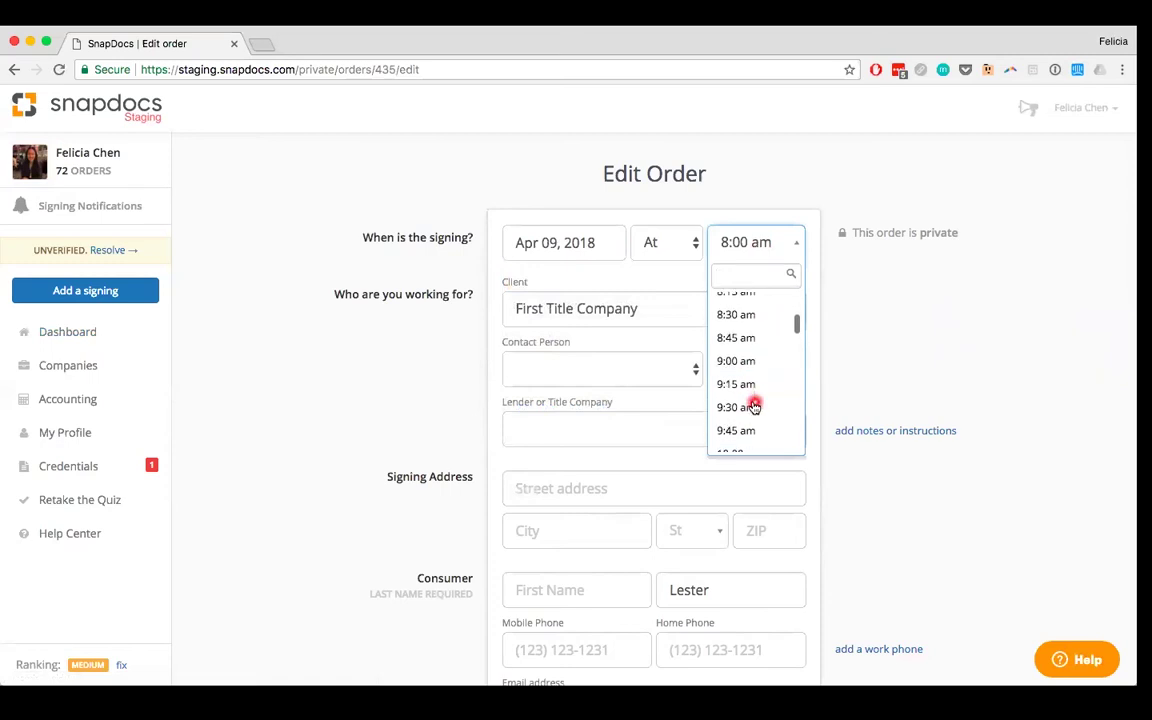
left_click(730, 360)
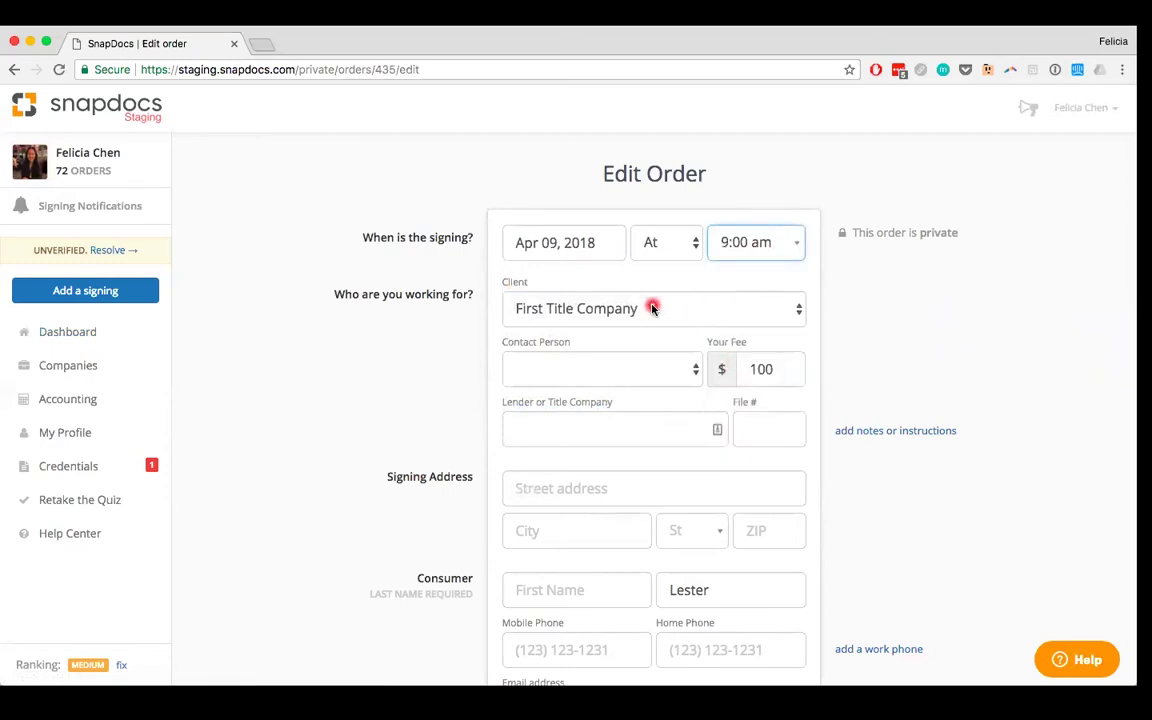
left_click(652, 309)
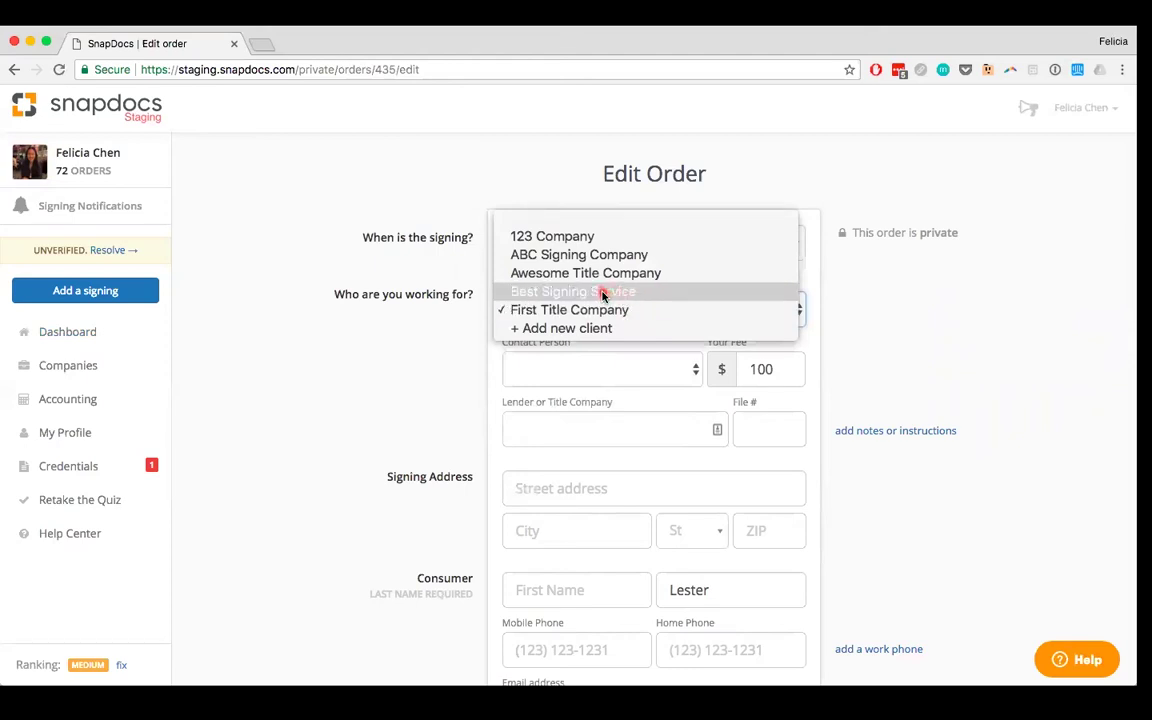
left_click(615, 292)
Step: Change Your Fee to 90 and enter the consumer's new first and last name
double_click(763, 369)
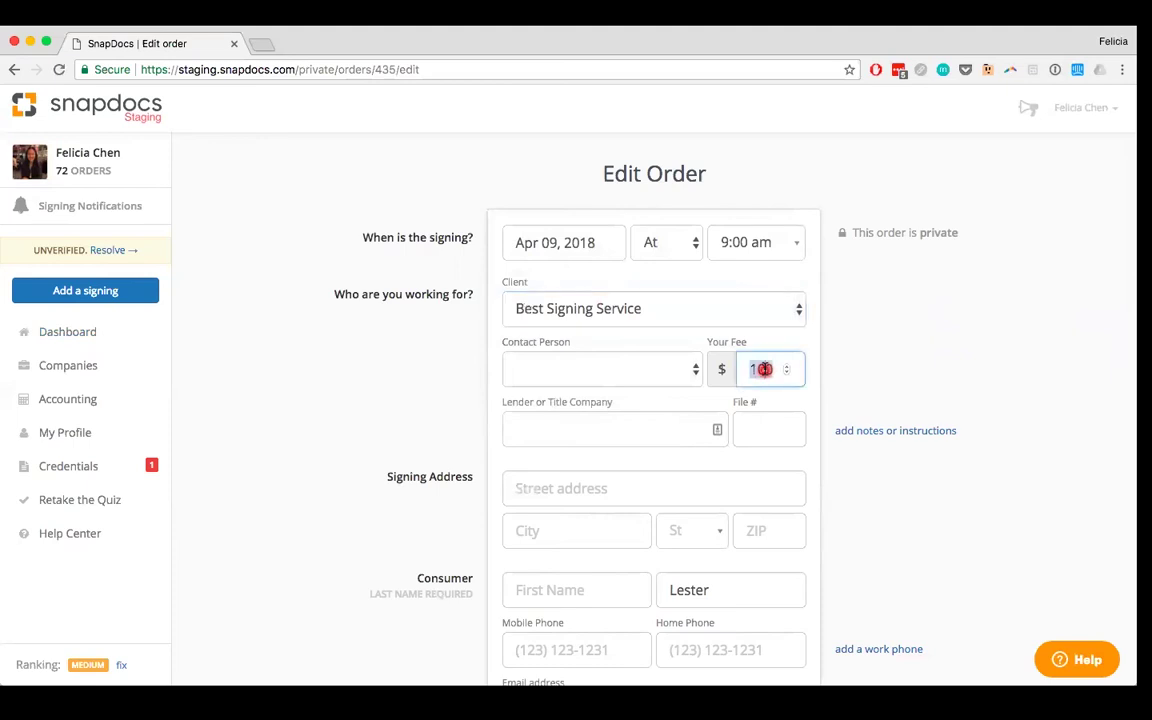
type("90")
scroll(489, 406, "down", 4)
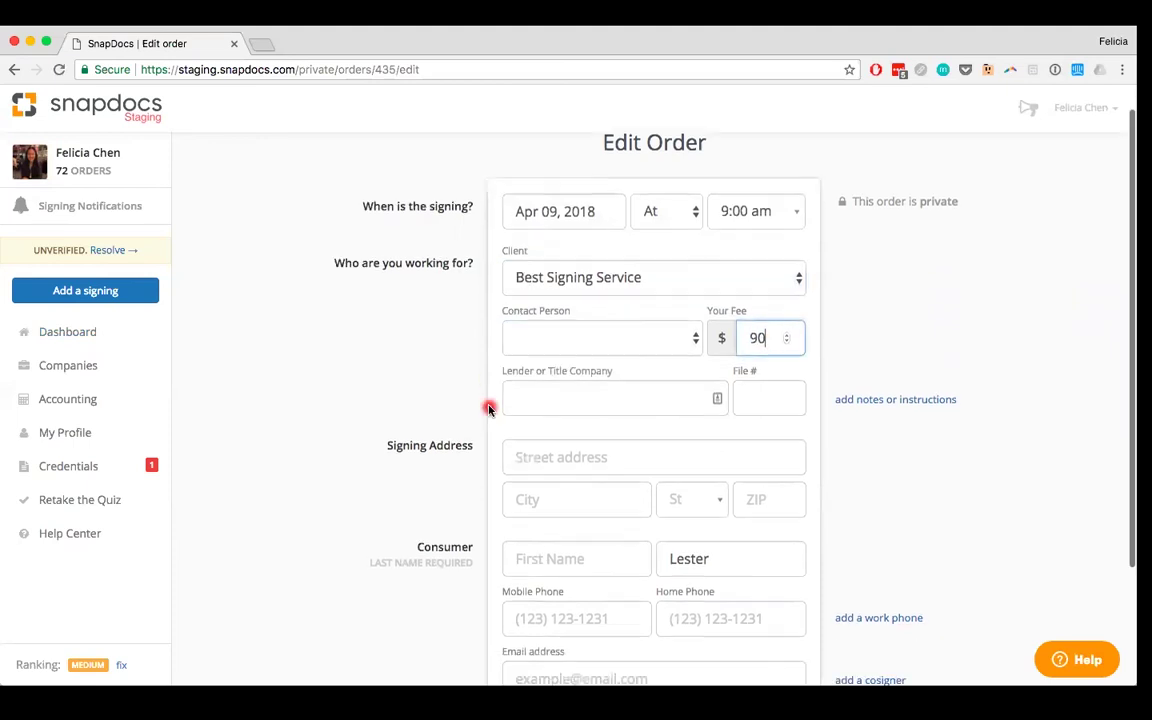
double_click(690, 419)
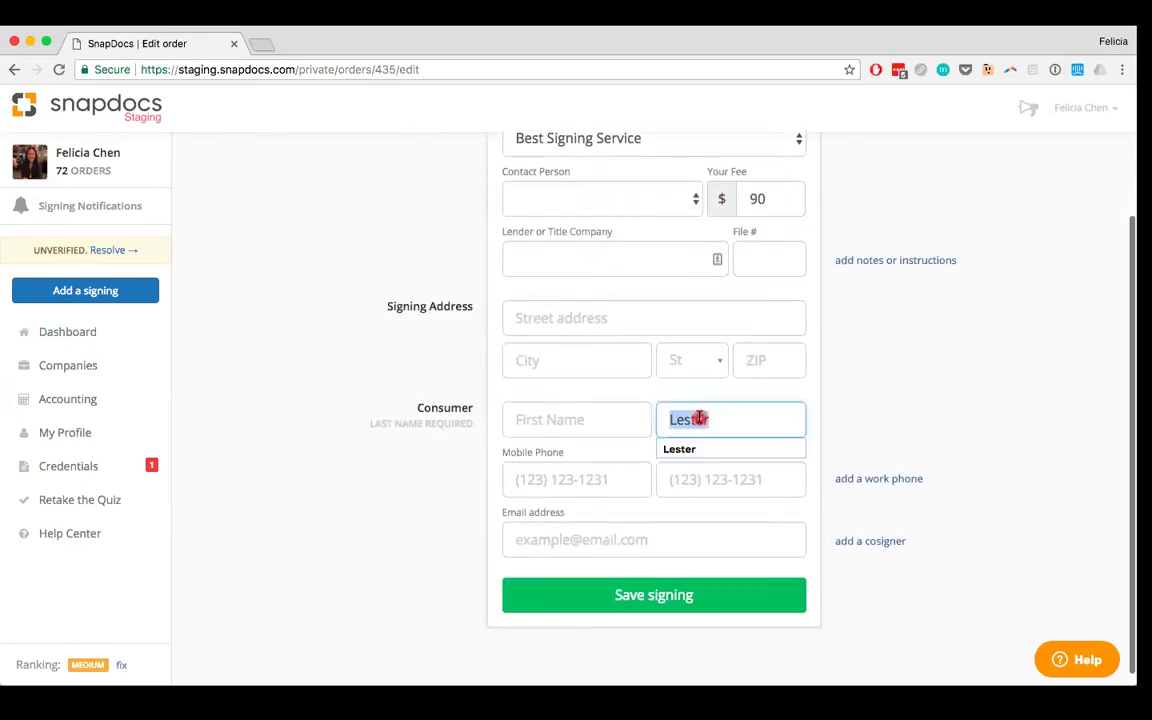
key("BackSpace")
left_click(556, 420)
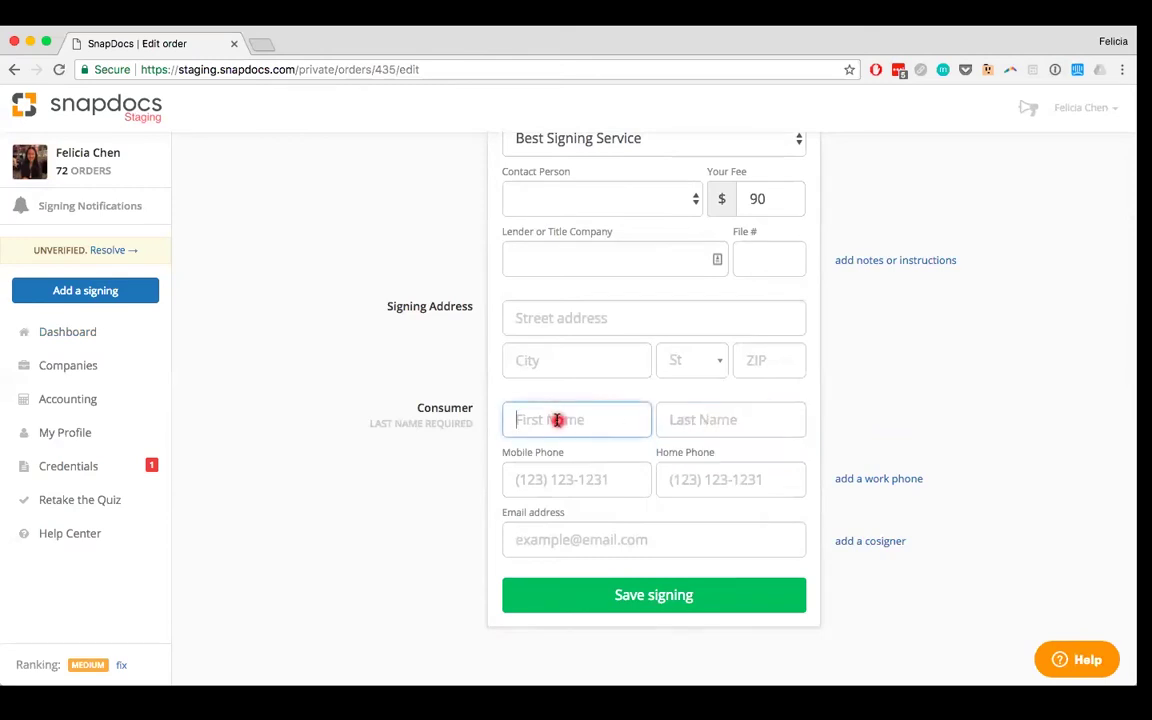
key("Tab")
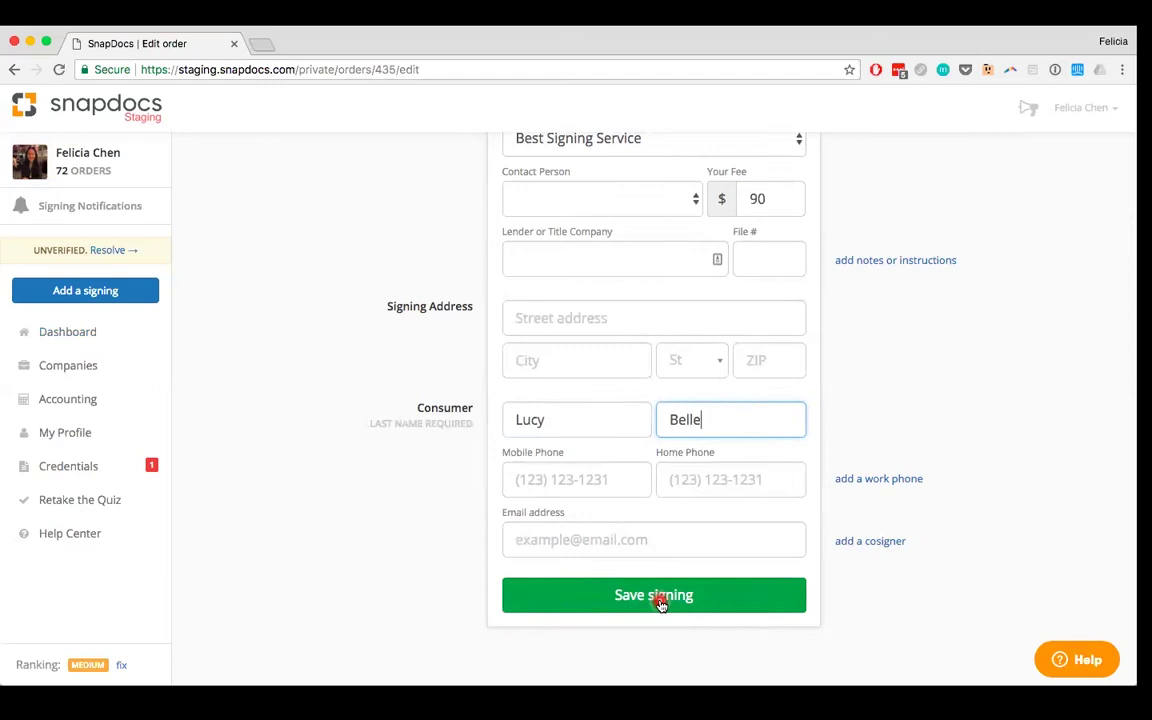
Step: Save the signing with the 9:00 am time, $90 fee and Best Signing Service client
left_click(660, 600)
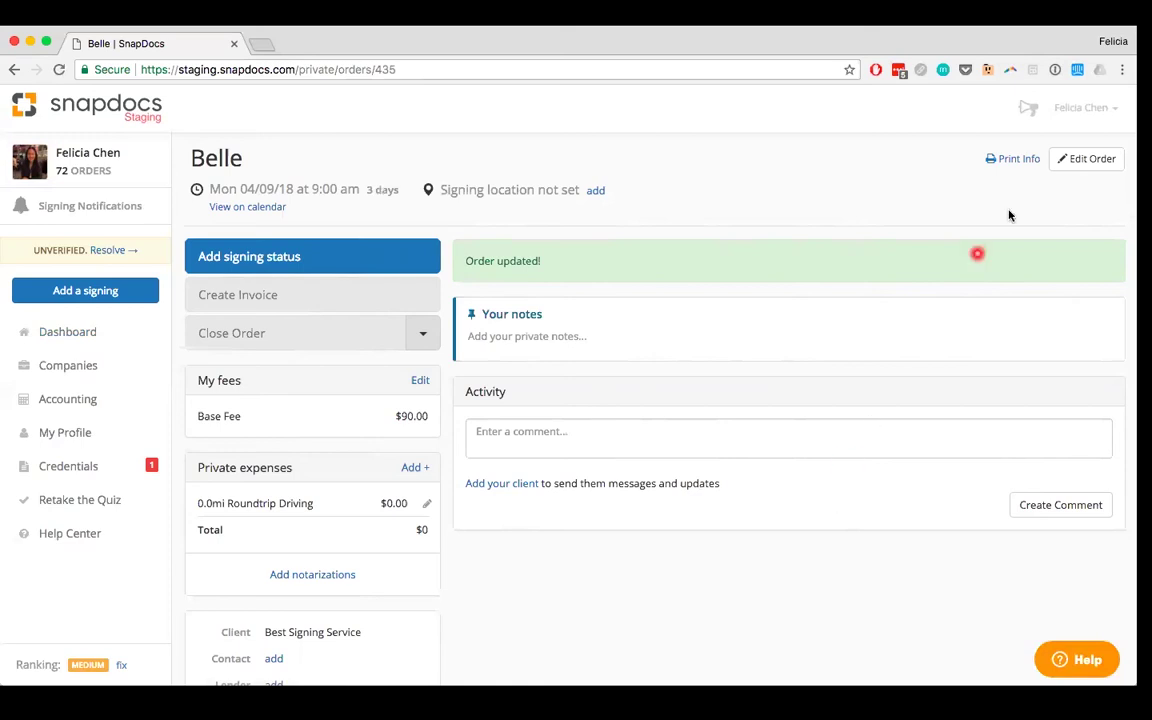
Step: Reopen the order form, blank the client, fee and first name, and set the last name to N/A
left_click(1085, 160)
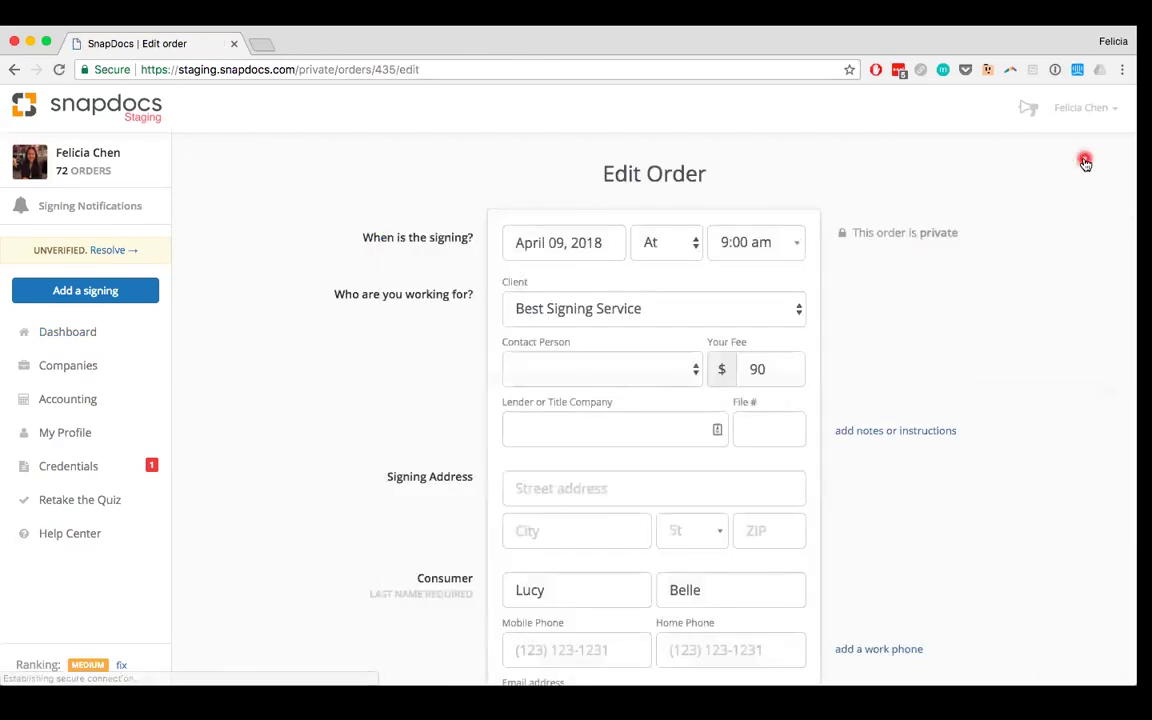
left_click(591, 310)
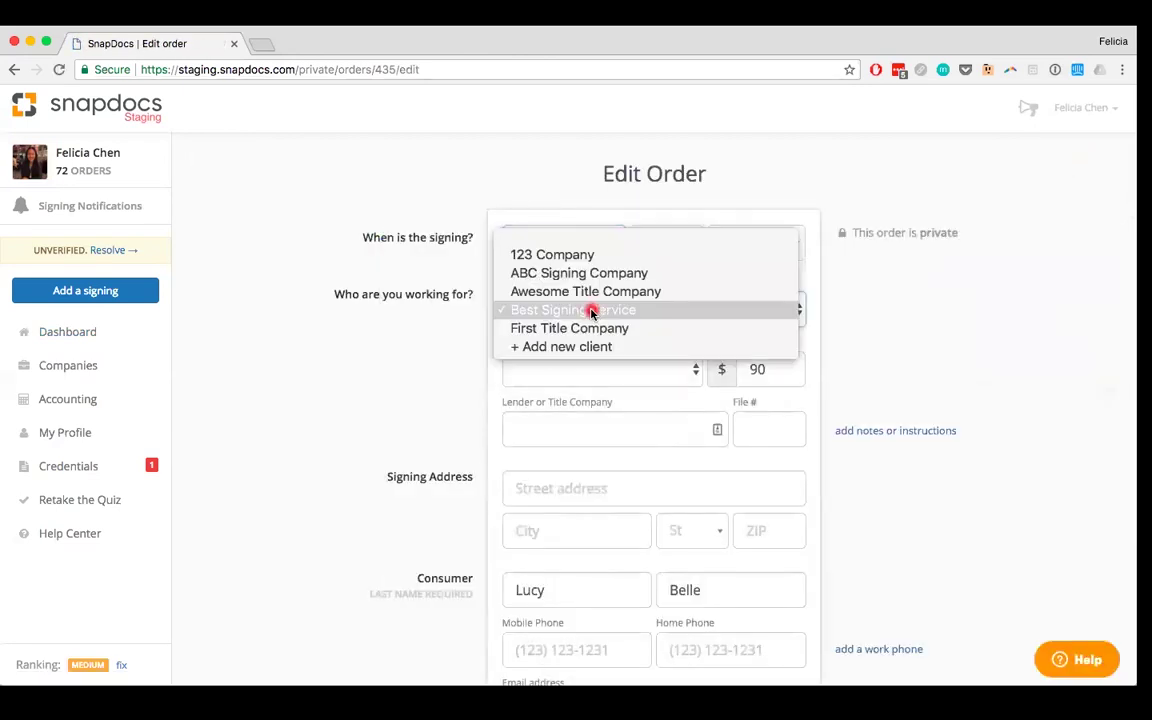
left_click(576, 239)
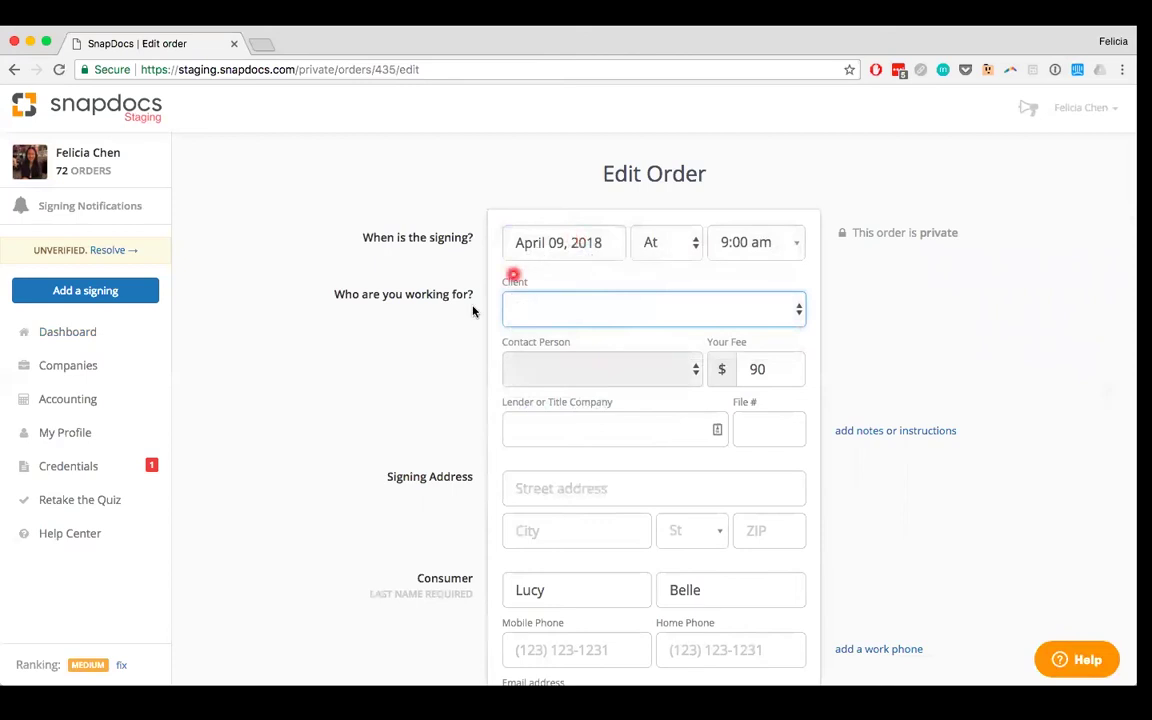
double_click(752, 369)
key("BackSpace")
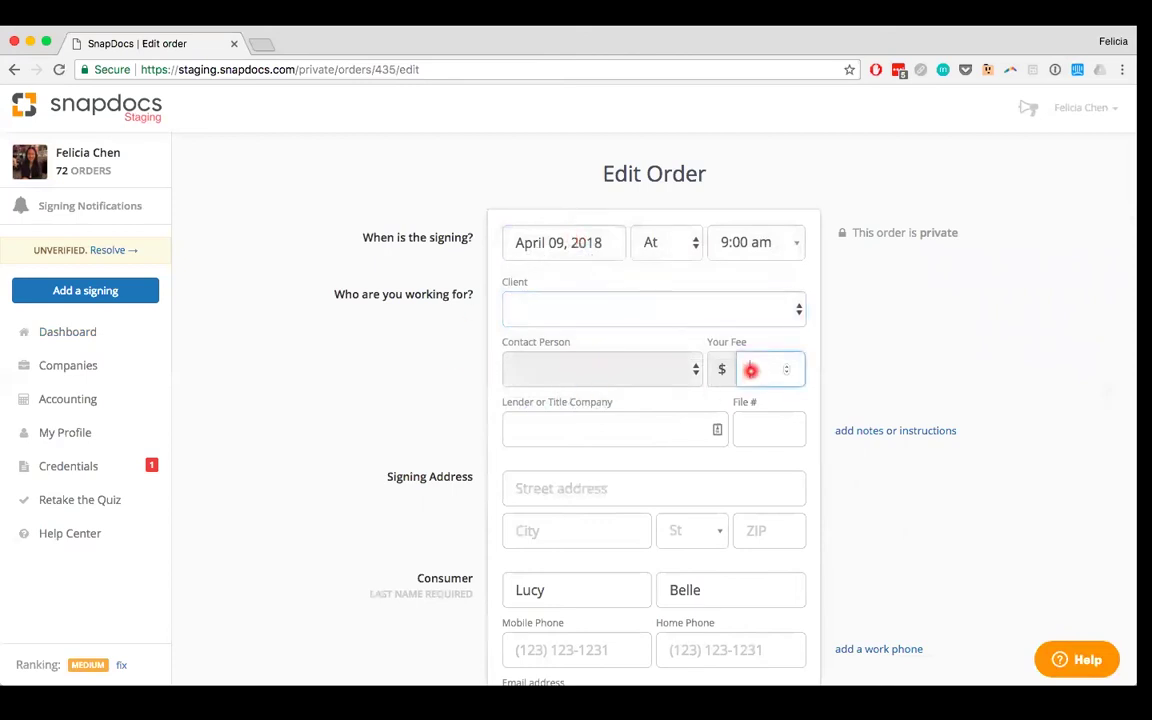
scroll(751, 370, "down", 3)
double_click(555, 406)
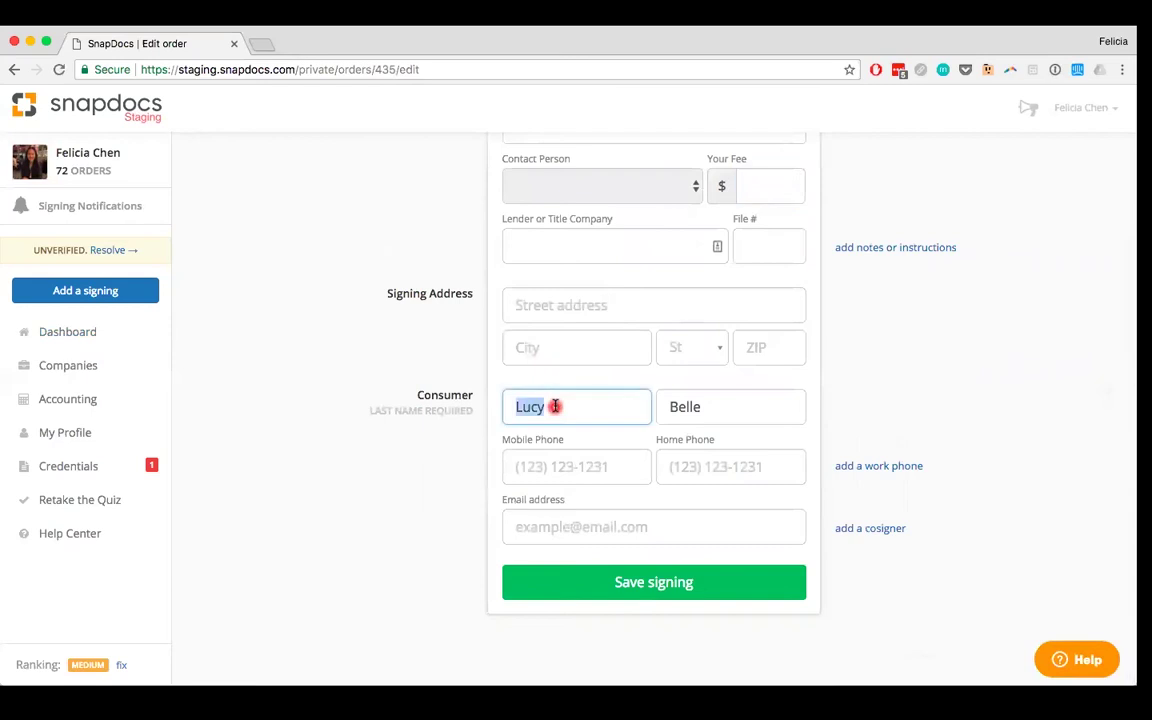
key("BackSpace")
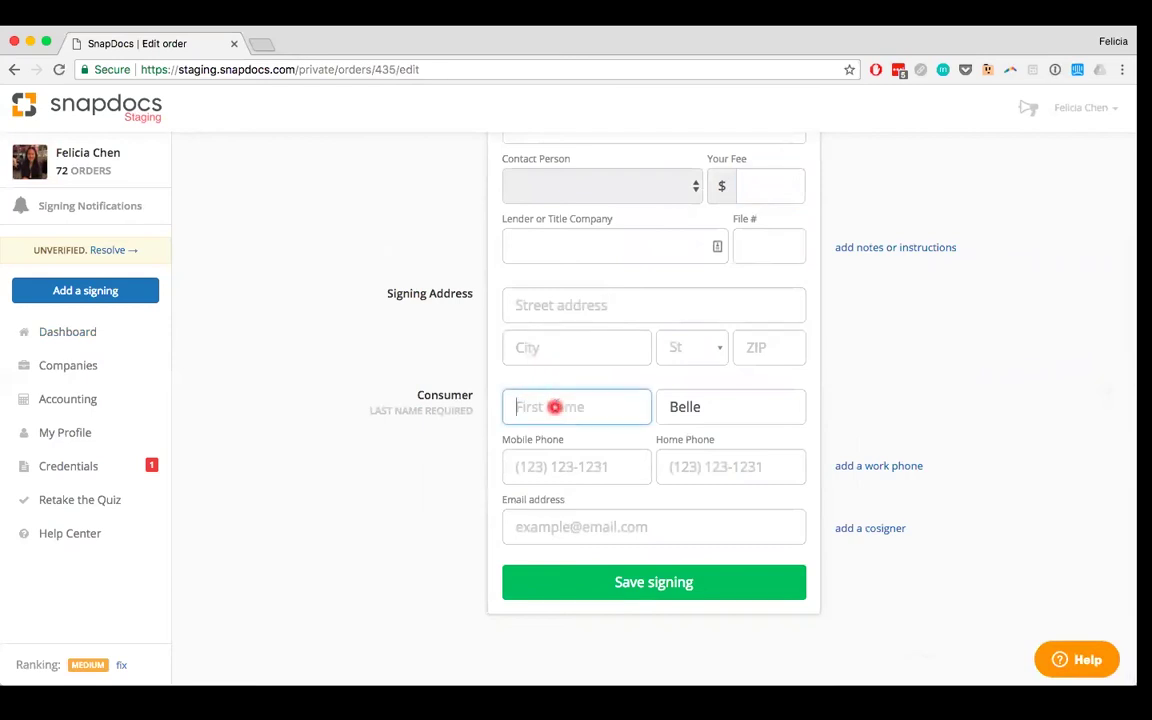
double_click(689, 402)
key("BackSpace")
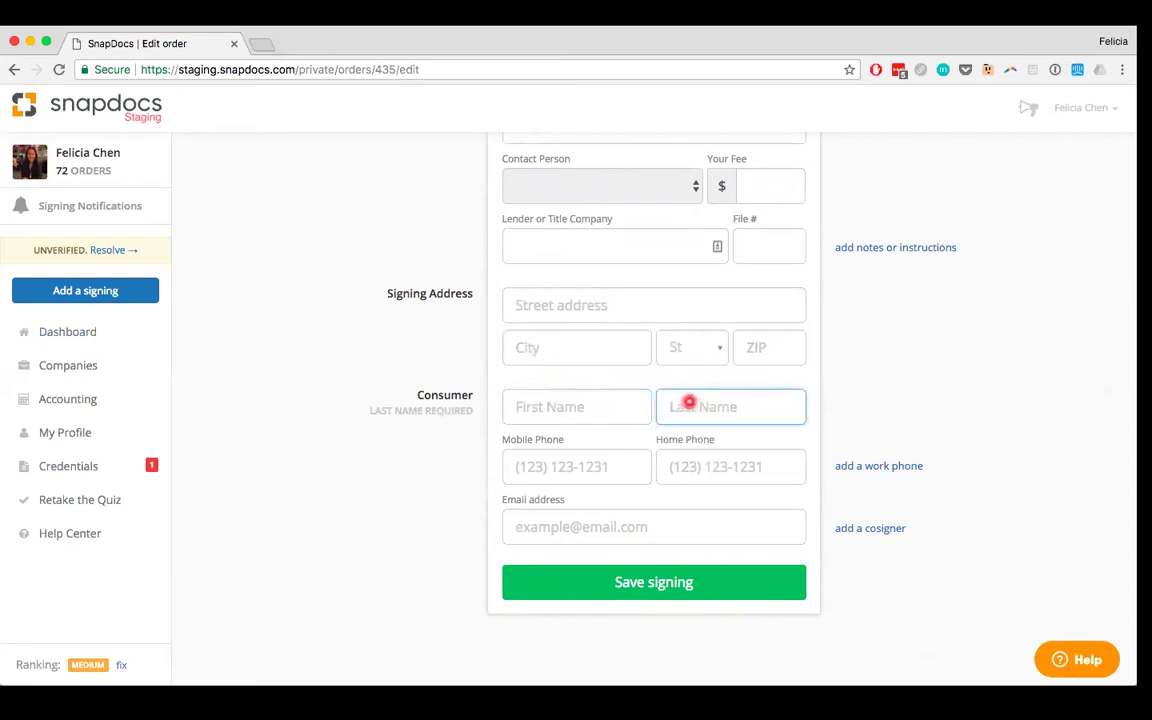
type("N/A")
Step: Clear the signing date, set the time to T.B.D., and save the signing
scroll(689, 405, "up", 5)
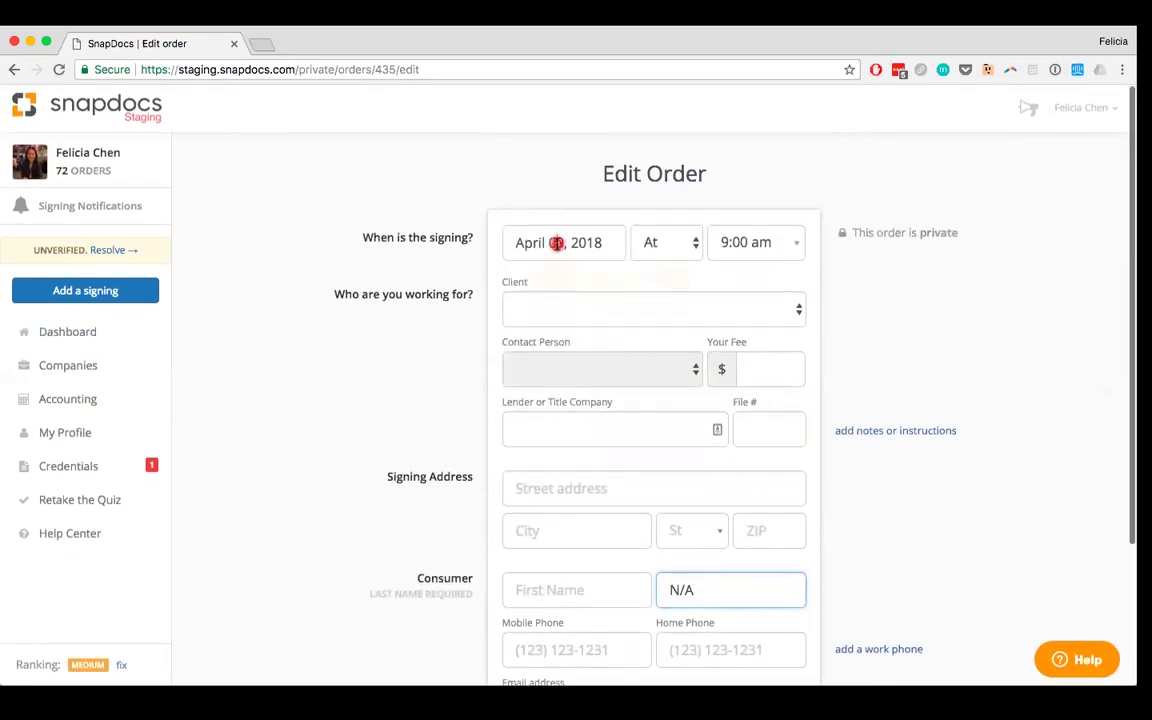
left_click(557, 243)
key("BackSpace")
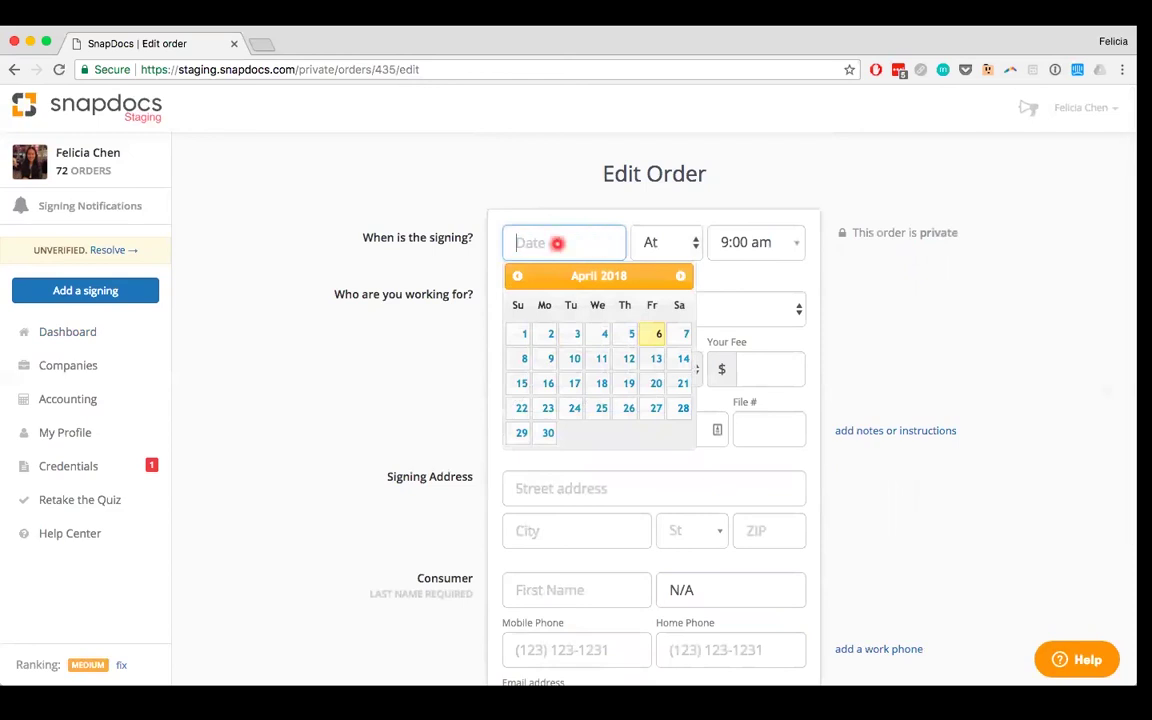
left_click(686, 248)
left_click(723, 247)
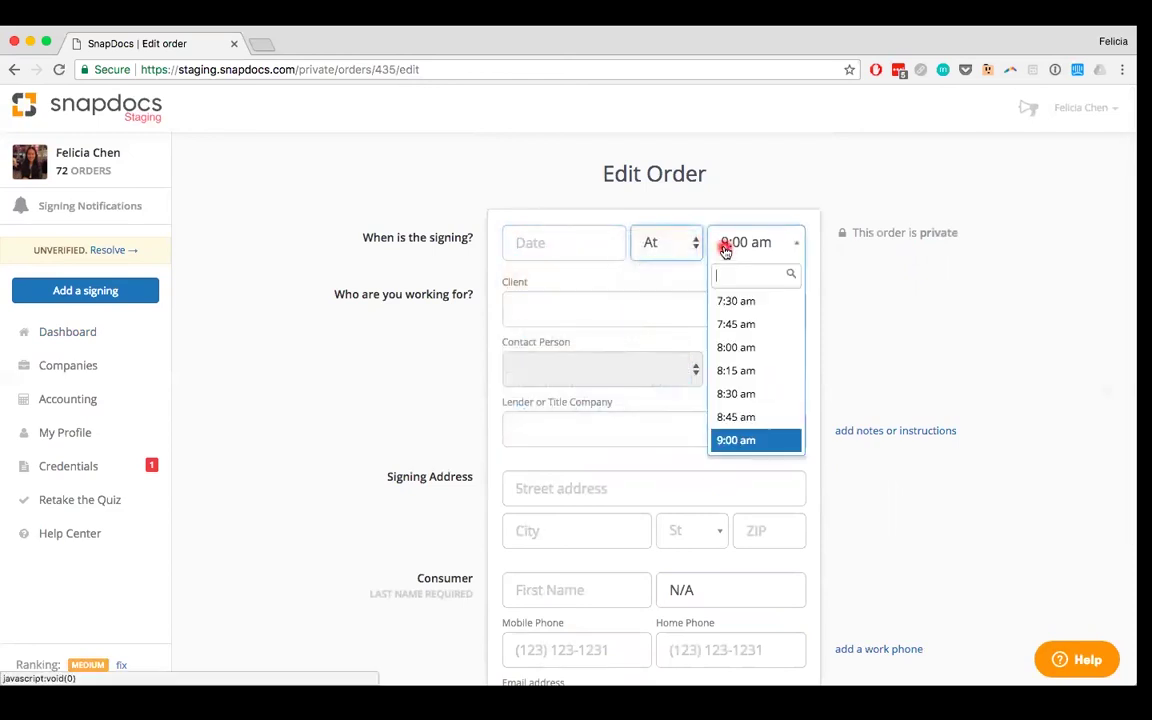
scroll(743, 400, "up", 5)
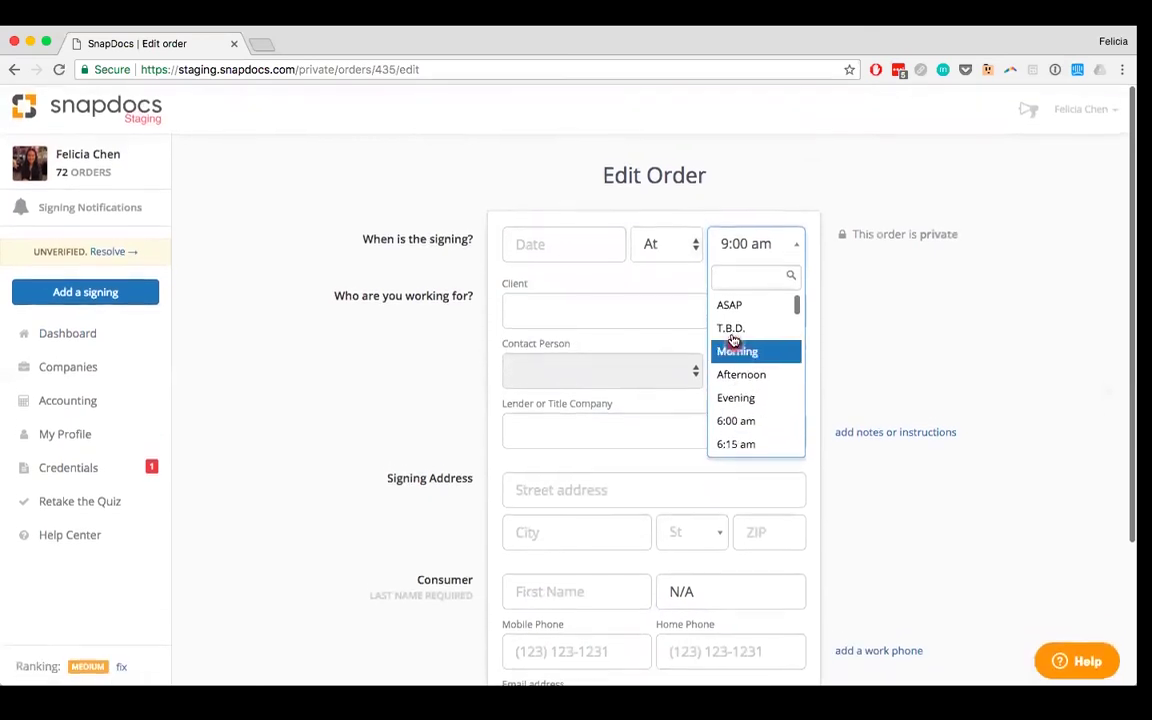
left_click(731, 328)
scroll(648, 318, "down", 3)
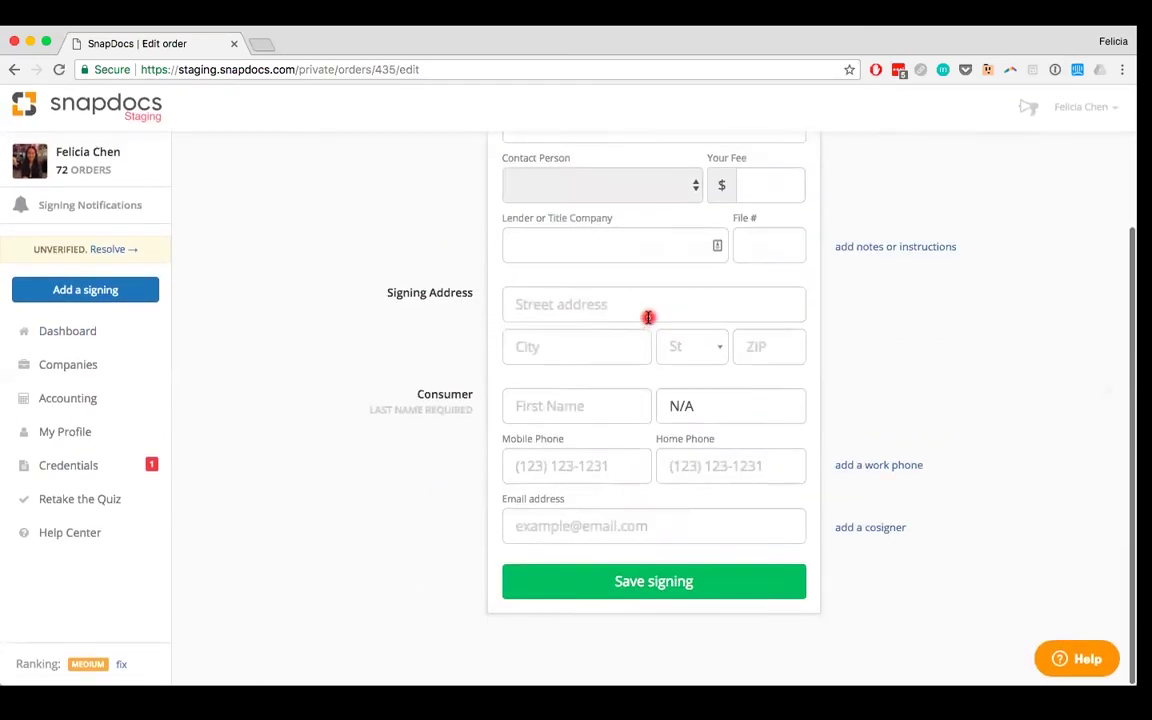
left_click(652, 584)
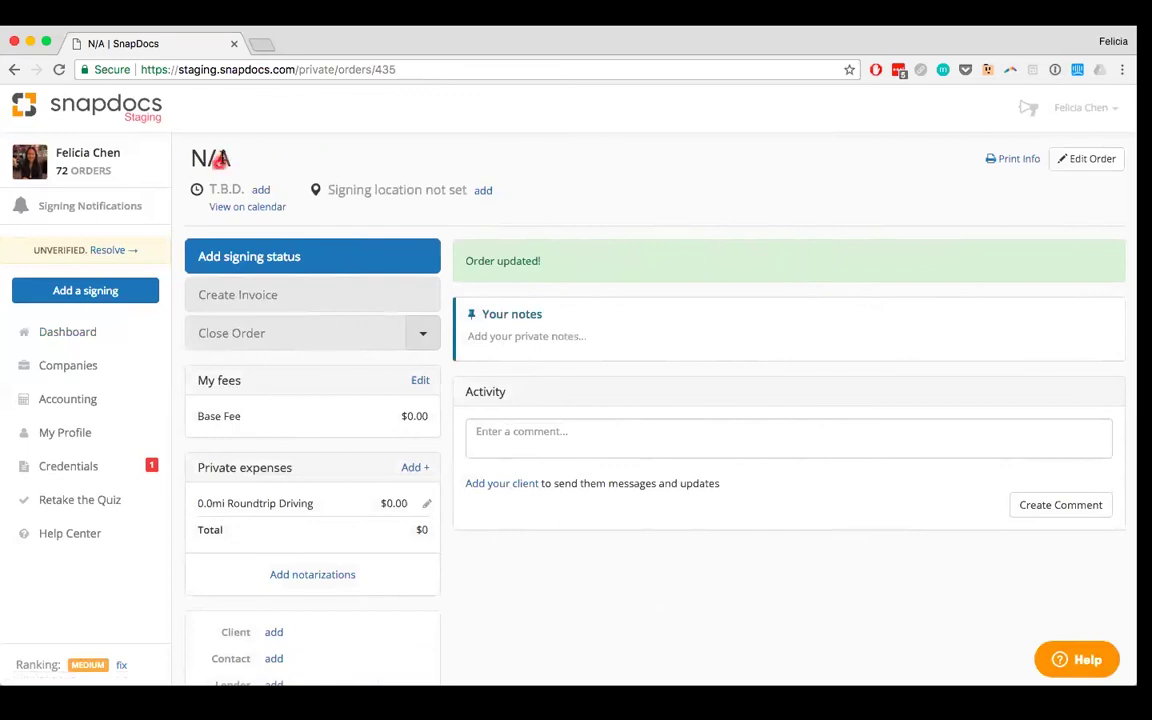
Step: Return to the Dashboard to see the order listed as No Company Added, T.B.D
left_click(83, 342)
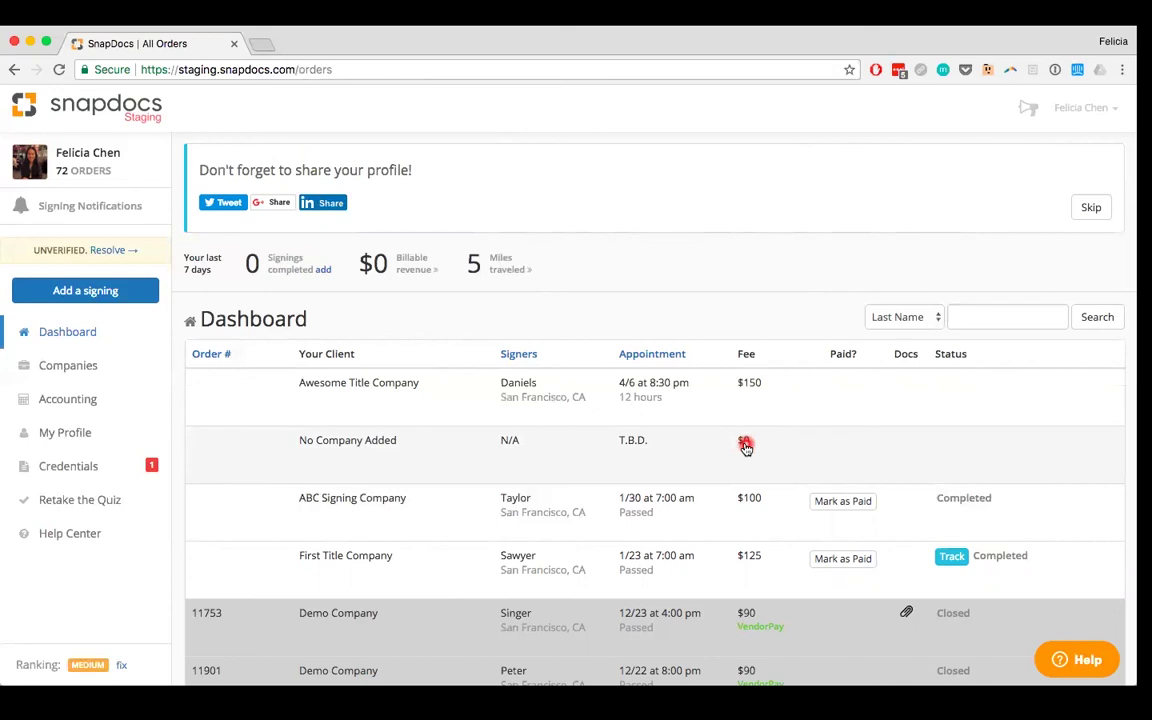
Step: Open the No Company Added order and choose Cancel Order from the Close Order menu
left_click(745, 447)
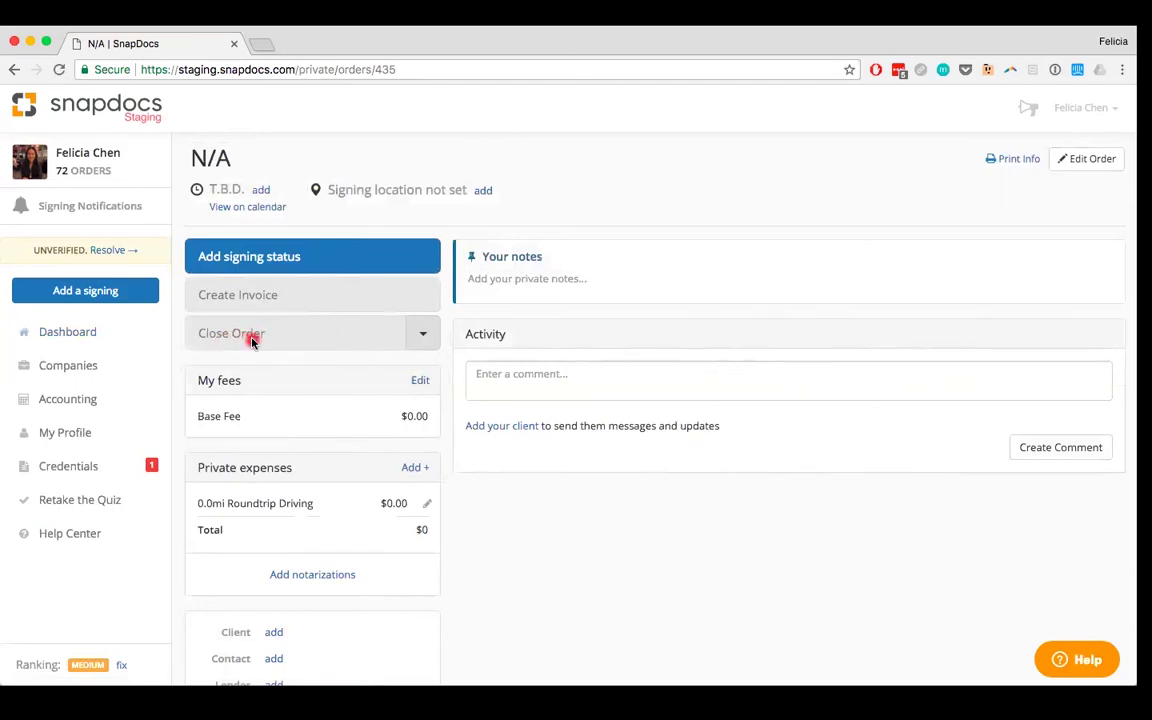
left_click(424, 341)
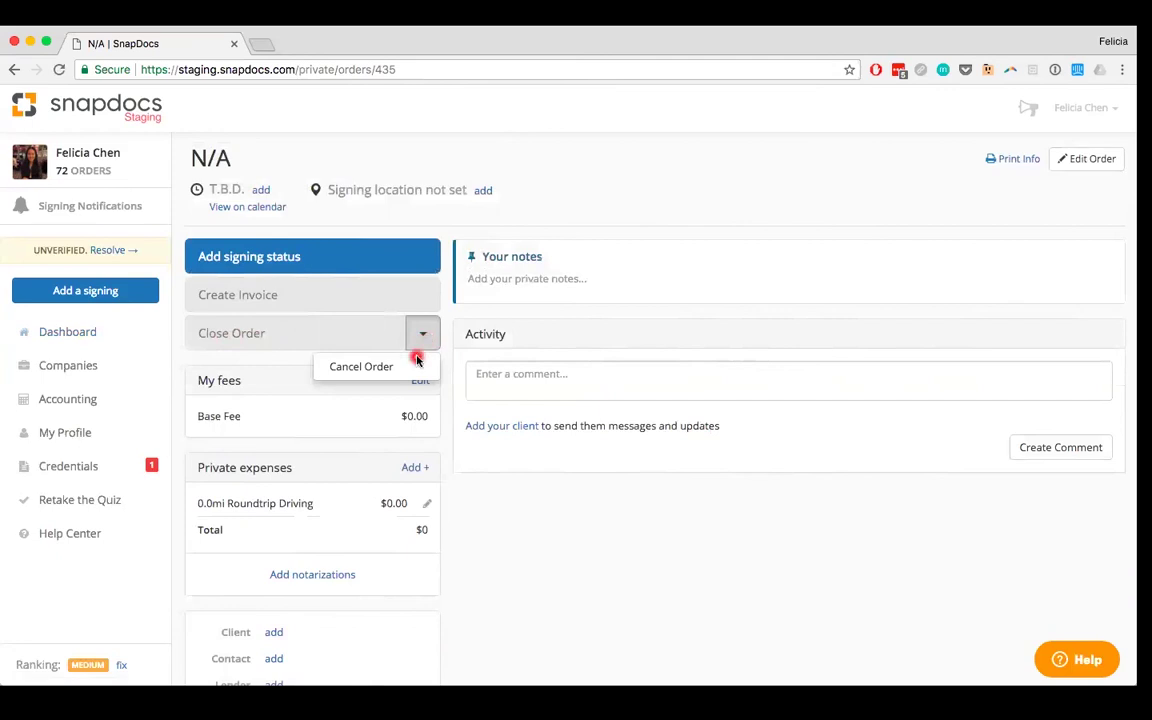
left_click(401, 370)
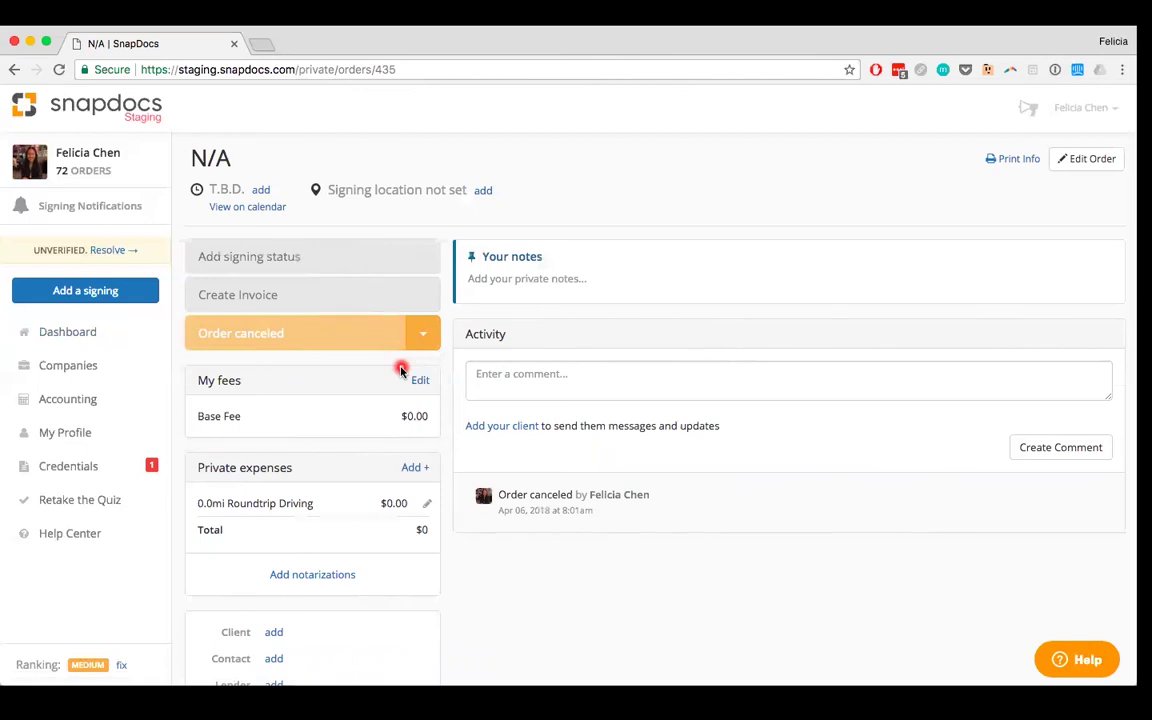
Step: Go back to the All Orders dashboard to see the order marked Canceled
left_click(75, 331)
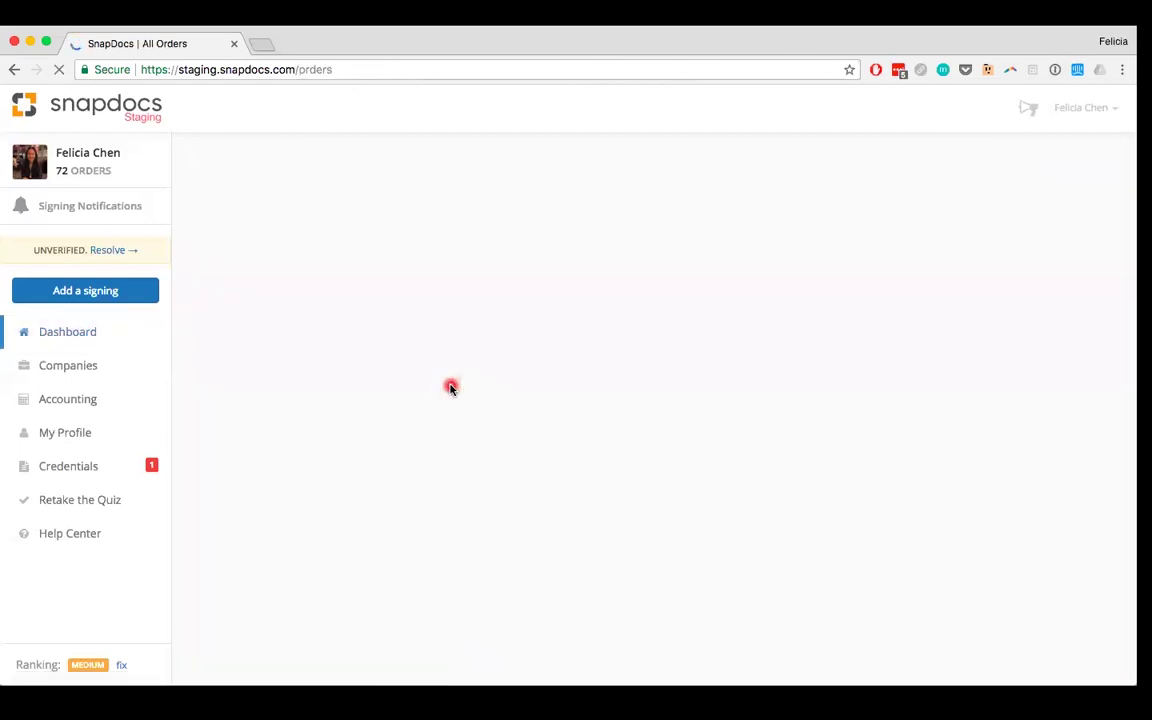